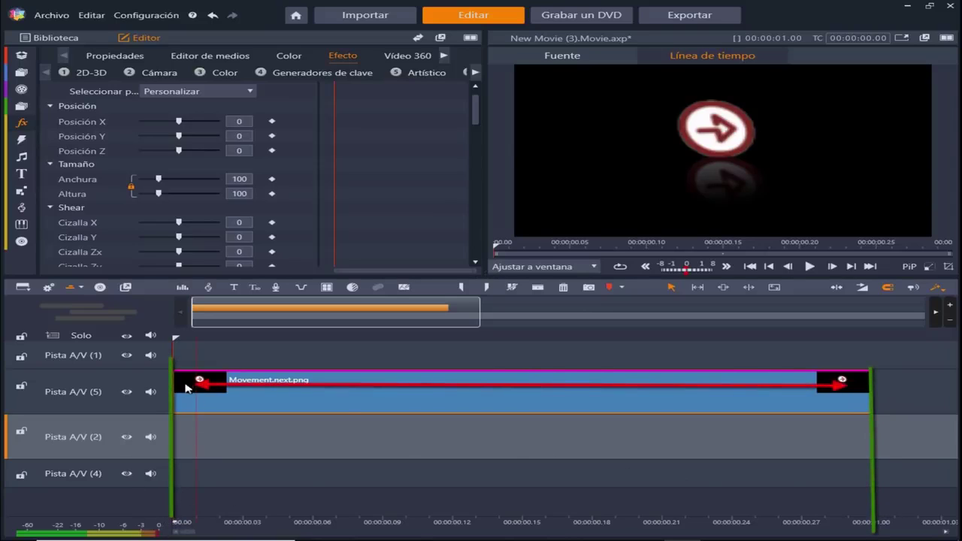
Move the playhead along the Movement.next.png clip to 00:00:00.10 to examine its individual frames
{"action": "left_click", "coordinate": [872, 402]}
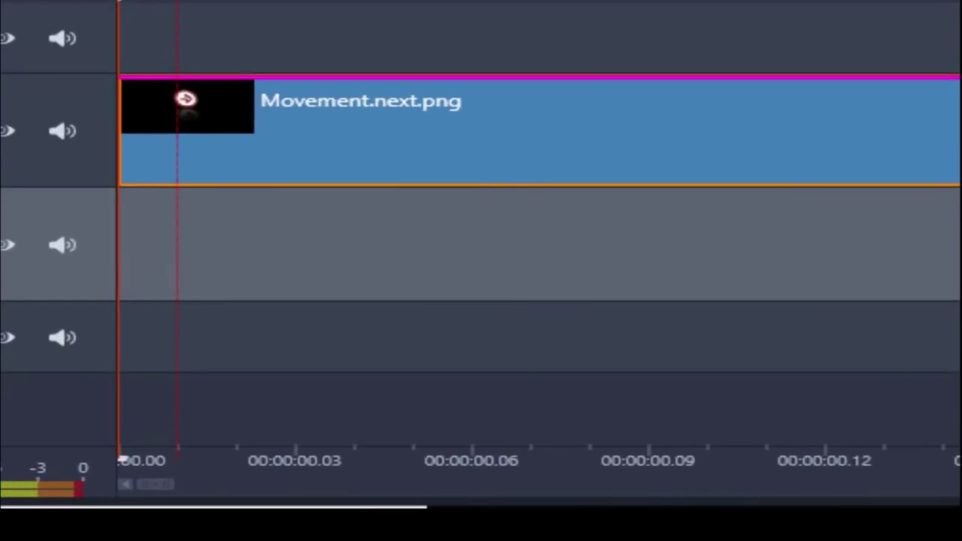
{"action": "key", "text": "space"}
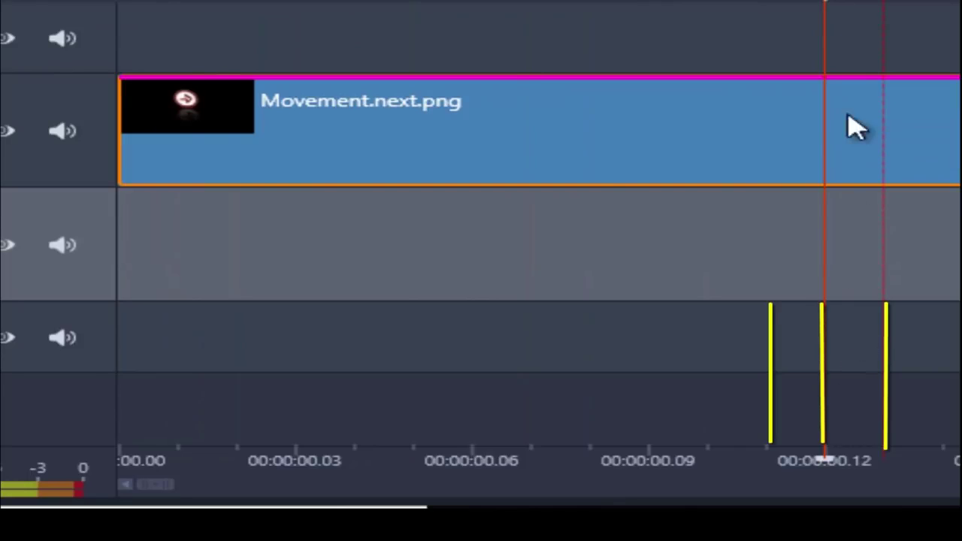
{"action": "left_click_drag", "start_coordinate": [823, 2], "coordinate": [707, 4]}
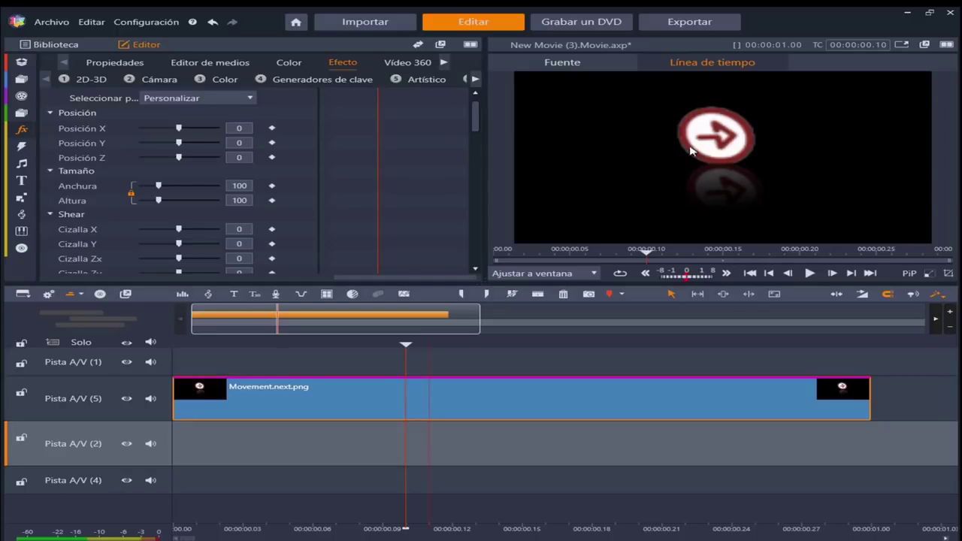
Check the project's frame rate in the timeline settings and close them without changing anything
{"action": "left_click", "coordinate": [21, 129]}
{"action": "left_click", "coordinate": [398, 360]}
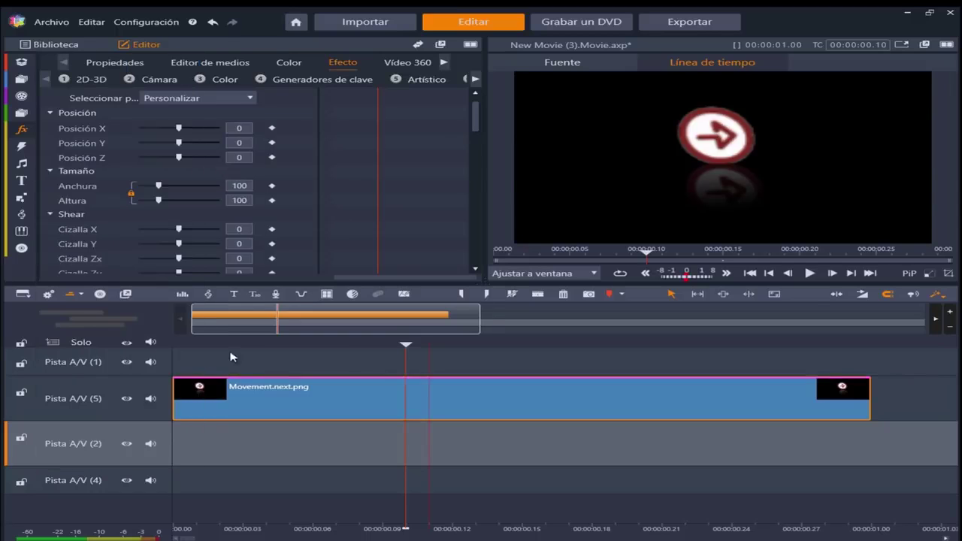
{"action": "left_click", "coordinate": [49, 295]}
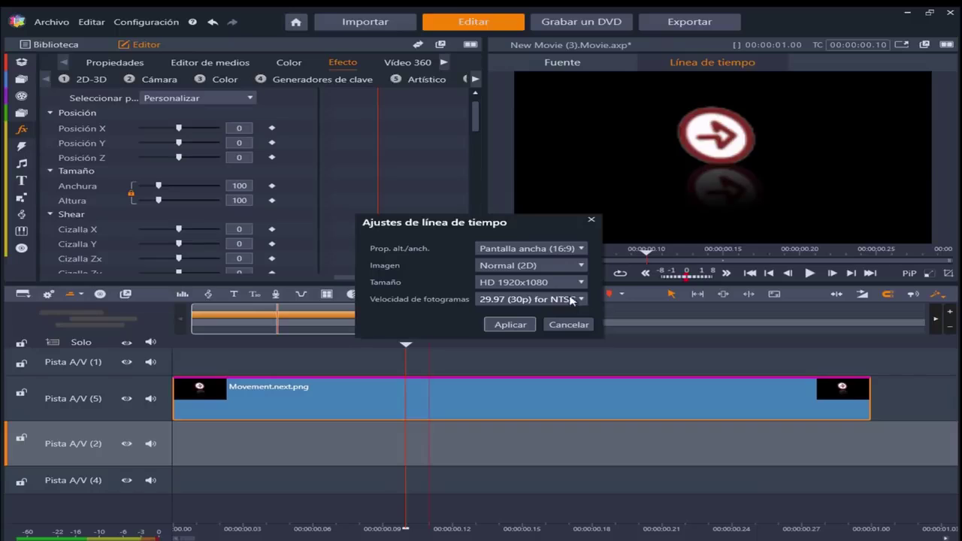
{"action": "left_click", "coordinate": [592, 219]}
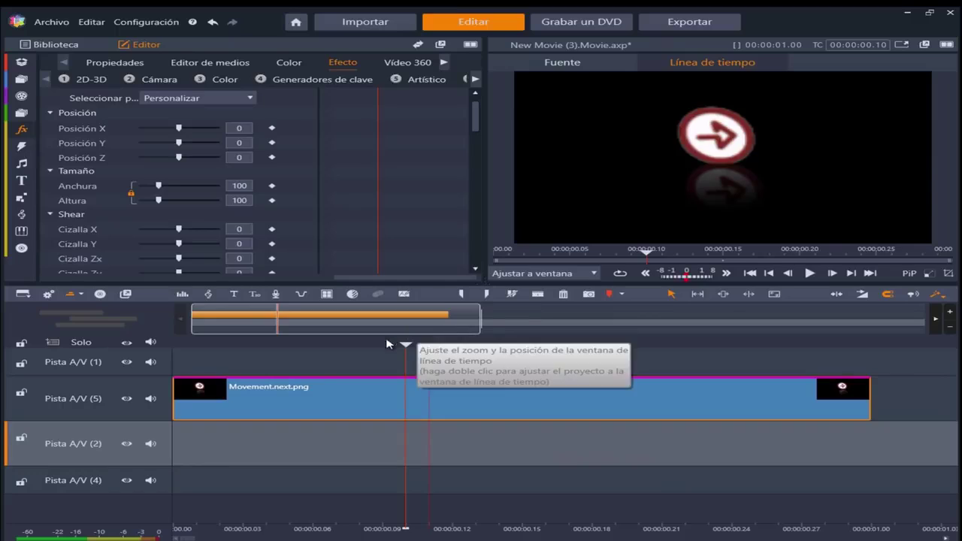
Scrub through the clip to frame 25, back to frame 11, and return the playhead to the first frame
{"action": "left_click_drag", "start_coordinate": [405, 345], "coordinate": [756, 346]}
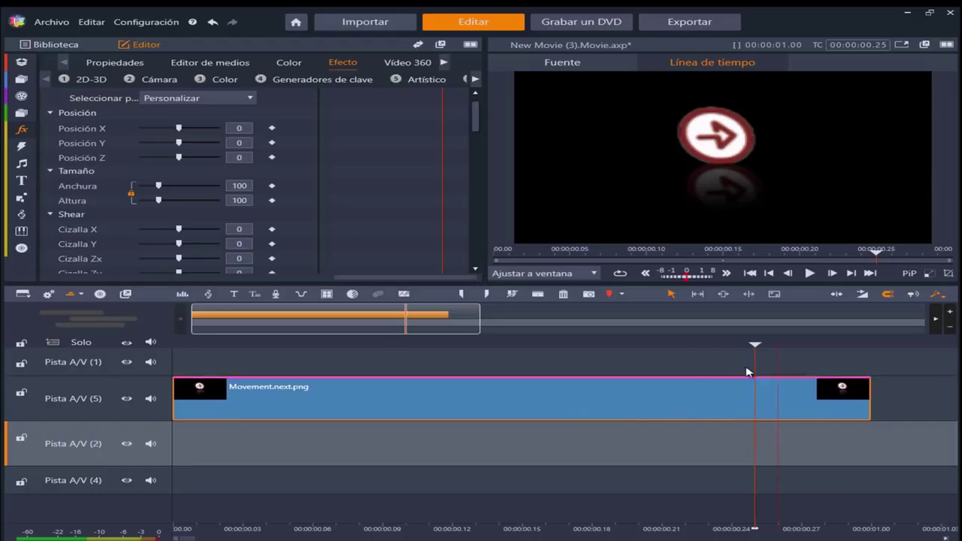
{"action": "left_click_drag", "start_coordinate": [756, 346], "coordinate": [429, 346]}
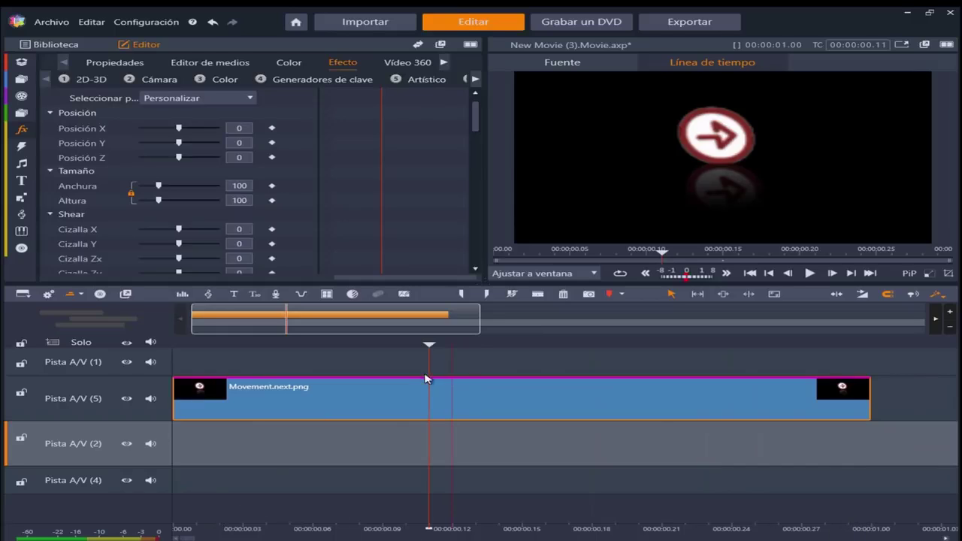
{"action": "left_click_drag", "start_coordinate": [380, 338], "coordinate": [176, 347]}
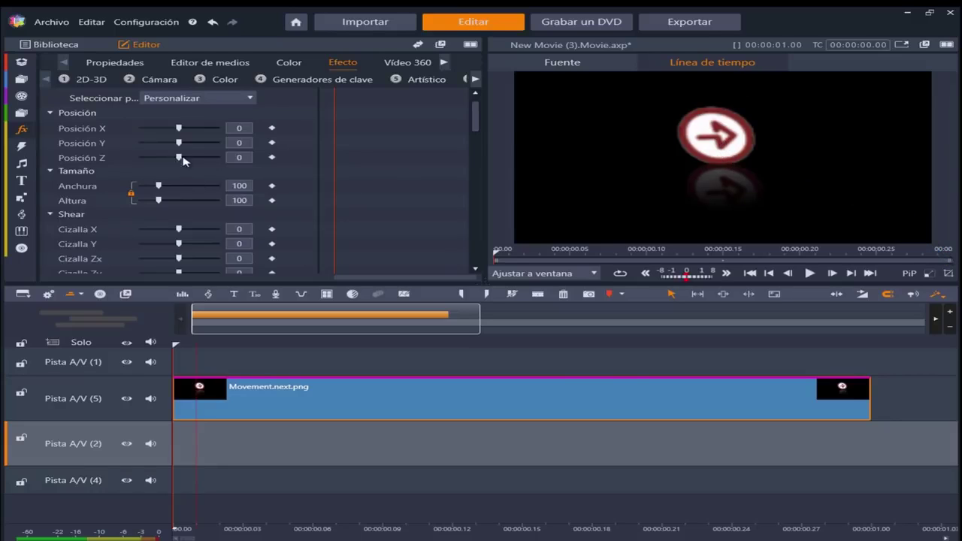
Try Posición Z values of about 268 and -21 on the clip, resetting the parameter to 0 after each
{"action": "left_click_drag", "start_coordinate": [179, 157], "coordinate": [218, 162]}
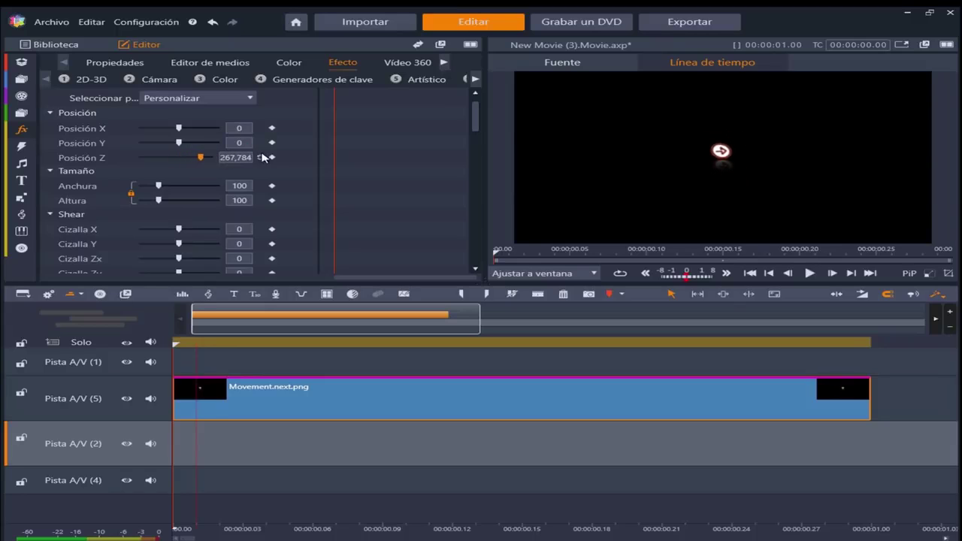
{"action": "double_click", "coordinate": [213, 161]}
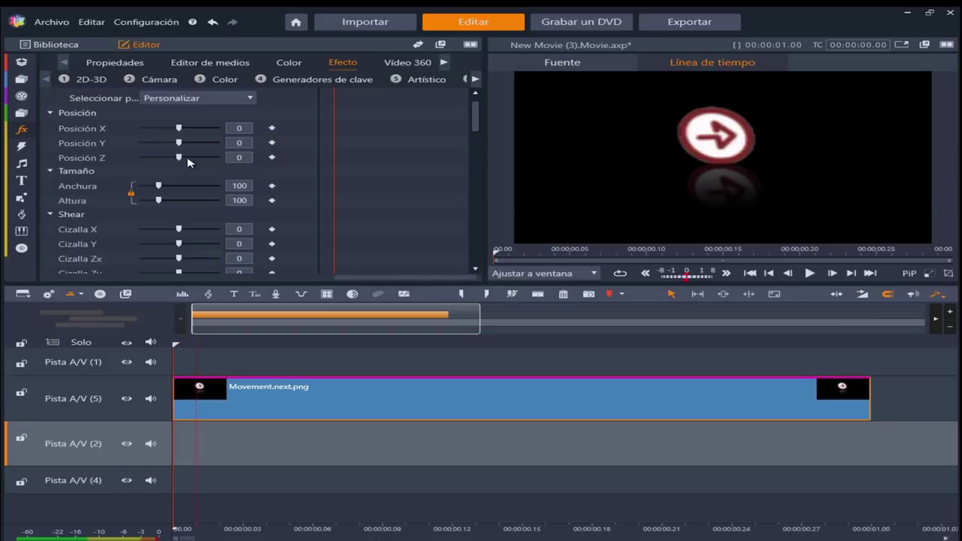
{"action": "left_click_drag", "start_coordinate": [179, 156], "coordinate": [174, 157]}
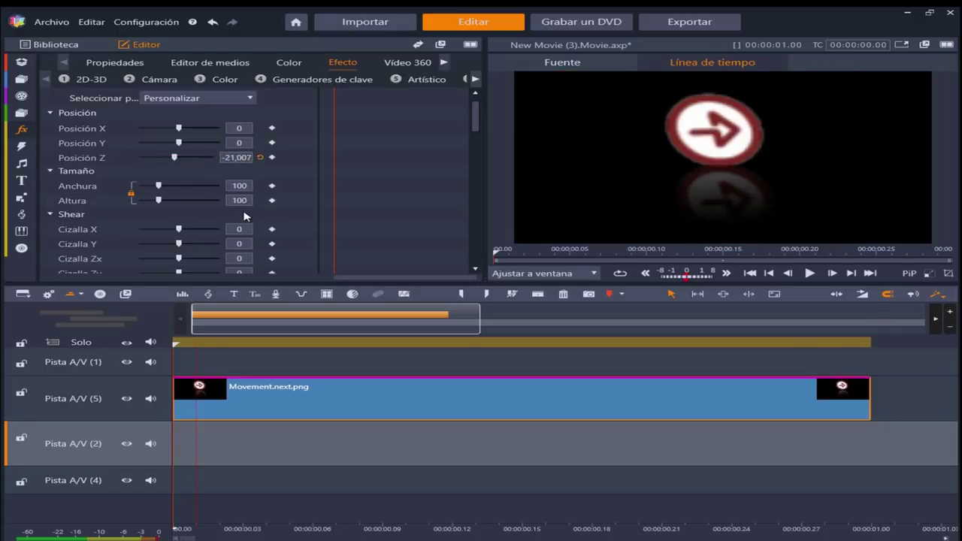
{"action": "left_click", "coordinate": [260, 157]}
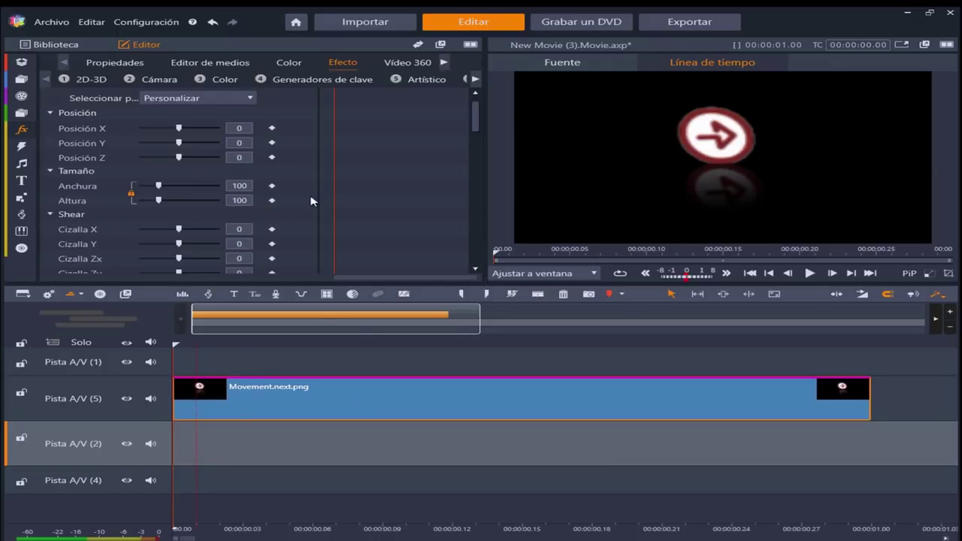
Set the clip's Posición Y to about -42 at the first frame and enable keyframes for that parameter
{"action": "left_click_drag", "start_coordinate": [179, 142], "coordinate": [173, 141]}
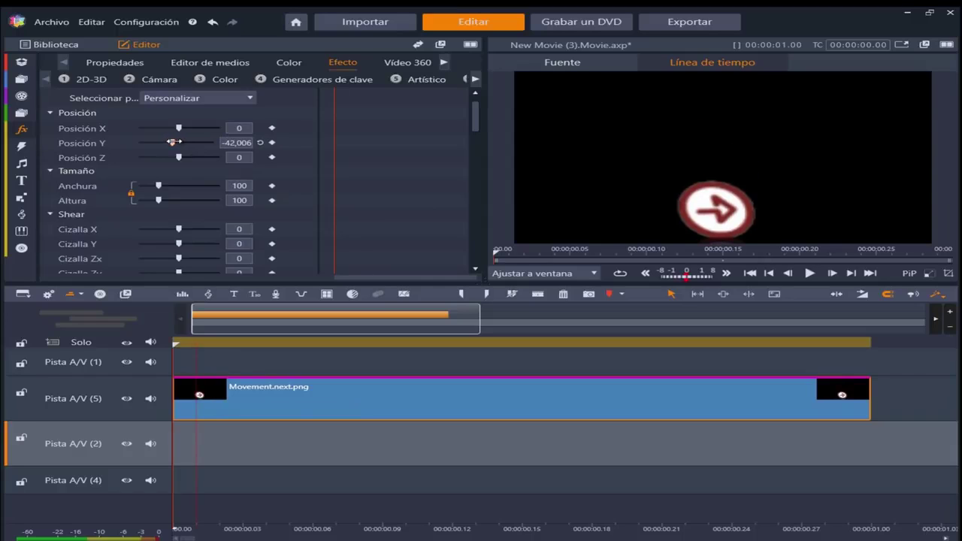
{"action": "left_click", "coordinate": [272, 142]}
At 00:00:00.14, set Posición Y to about 21 and Posición X to about 47.3, with keyframes enabled for Posición X
{"action": "key", "text": "Right"}
{"action": "key", "text": "Right"}
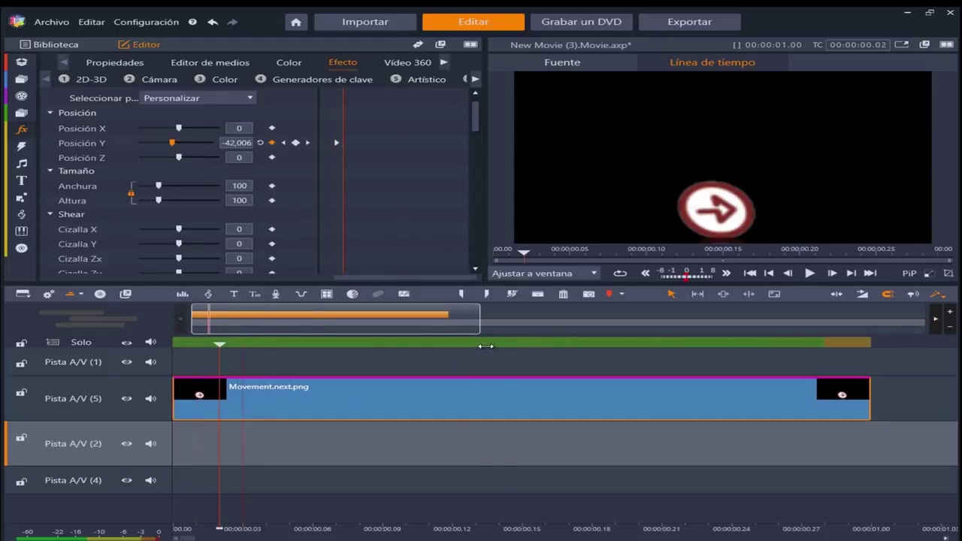
{"action": "left_click_drag", "start_coordinate": [486, 346], "coordinate": [499, 346]}
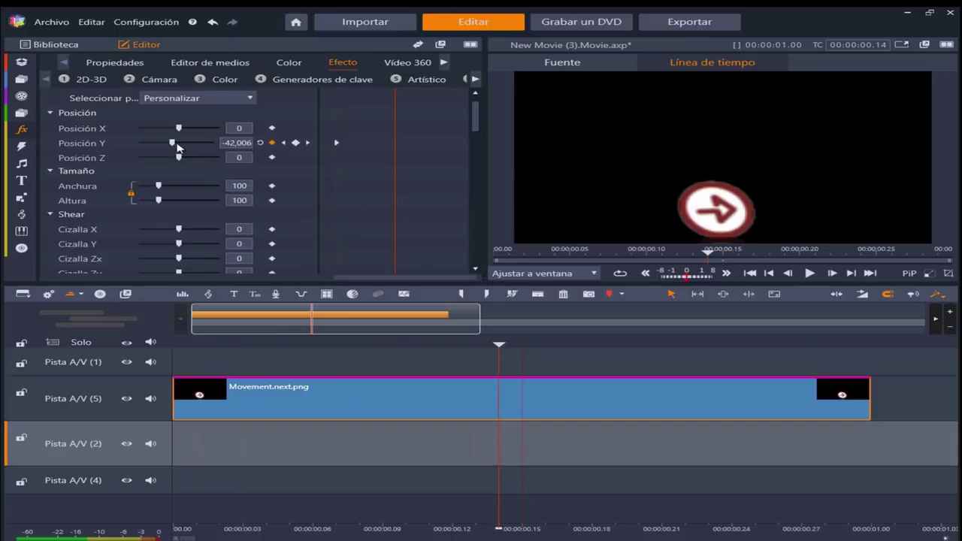
{"action": "left_click_drag", "start_coordinate": [172, 143], "coordinate": [188, 129]}
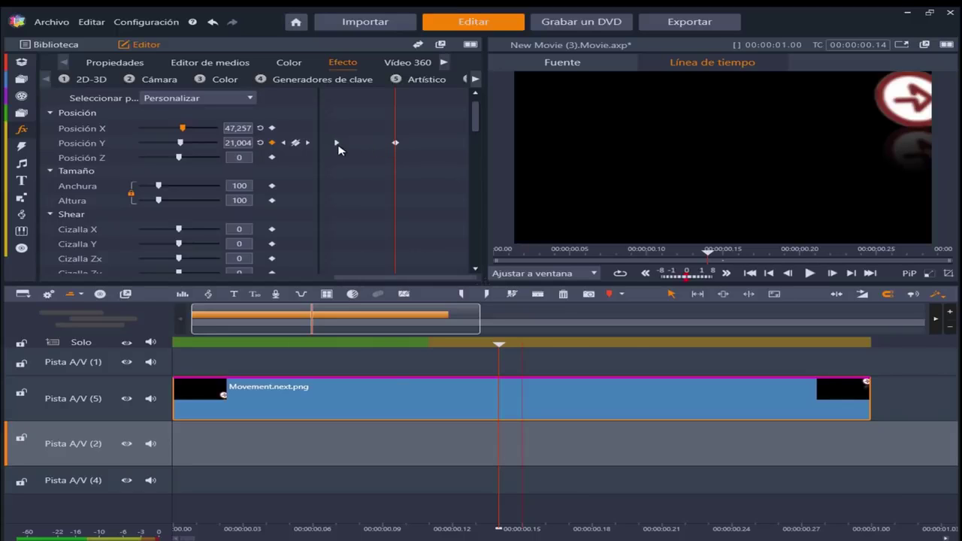
{"action": "left_click", "coordinate": [273, 128]}
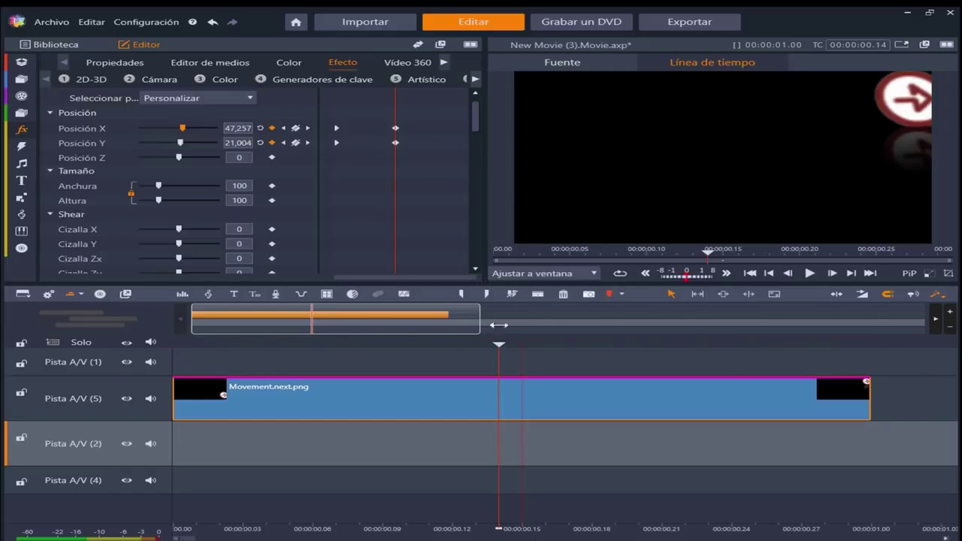
Reset Posición X to 0 at the first frame and set it to about -38.3 at 00:00:00.29
{"action": "left_click_drag", "start_coordinate": [498, 344], "coordinate": [154, 343]}
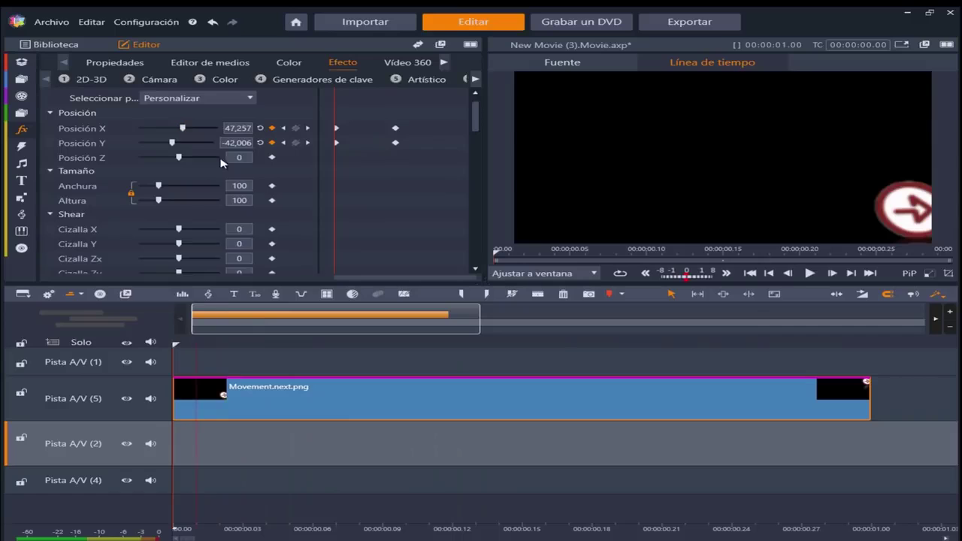
{"action": "left_click", "coordinate": [260, 128]}
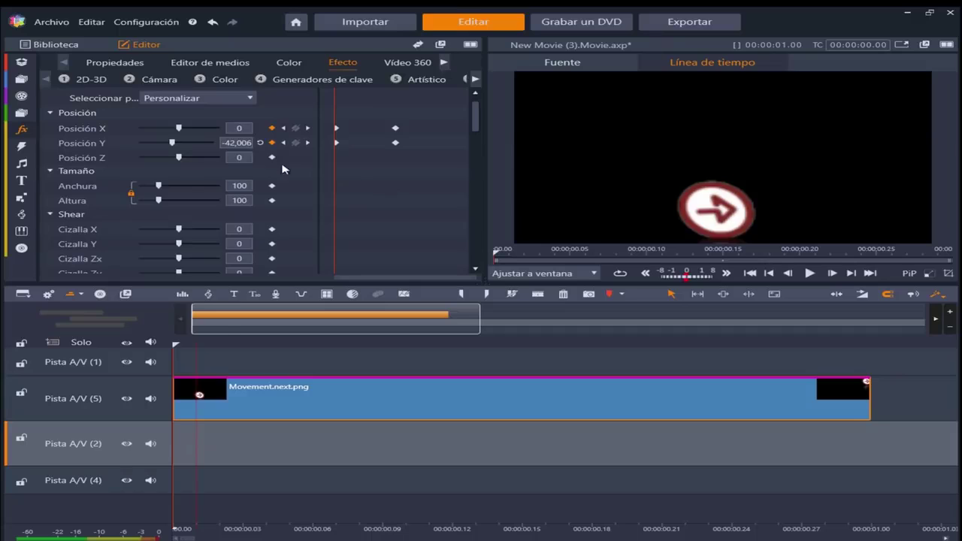
{"action": "mouse_move", "coordinate": [179, 343]}
{"action": "left_mouse_down"}
{"action": "mouse_move", "coordinate": [551, 328]}
{"action": "mouse_move", "coordinate": [844, 344]}
{"action": "left_mouse_up"}
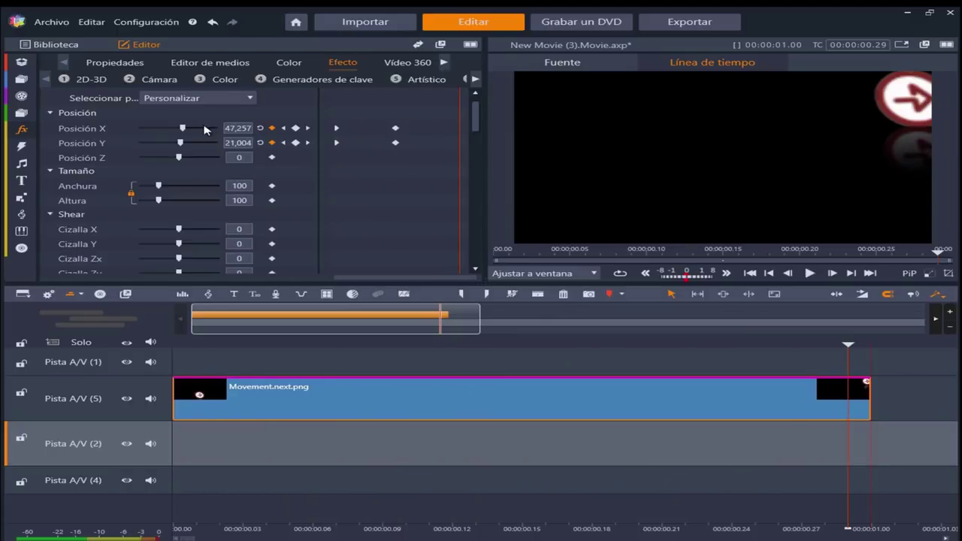
{"action": "mouse_move", "coordinate": [183, 129]}
{"action": "left_mouse_down"}
{"action": "mouse_move", "coordinate": [153, 128]}
{"action": "mouse_move", "coordinate": [176, 128]}
{"action": "left_mouse_up"}
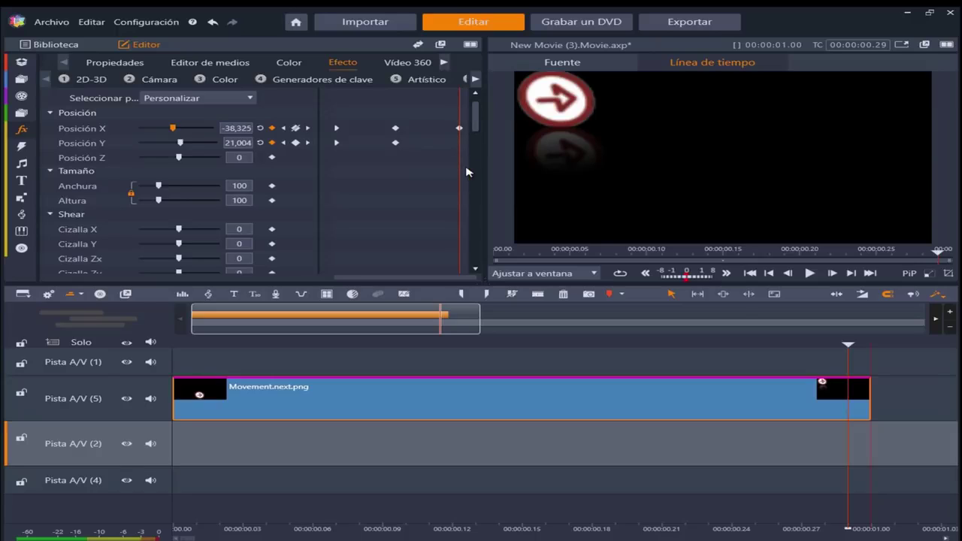
Scrub back and forth through the clip to review the icon's keyframed movement, ending at 00:00:00.28
{"action": "left_click_drag", "start_coordinate": [460, 183], "coordinate": [418, 184]}
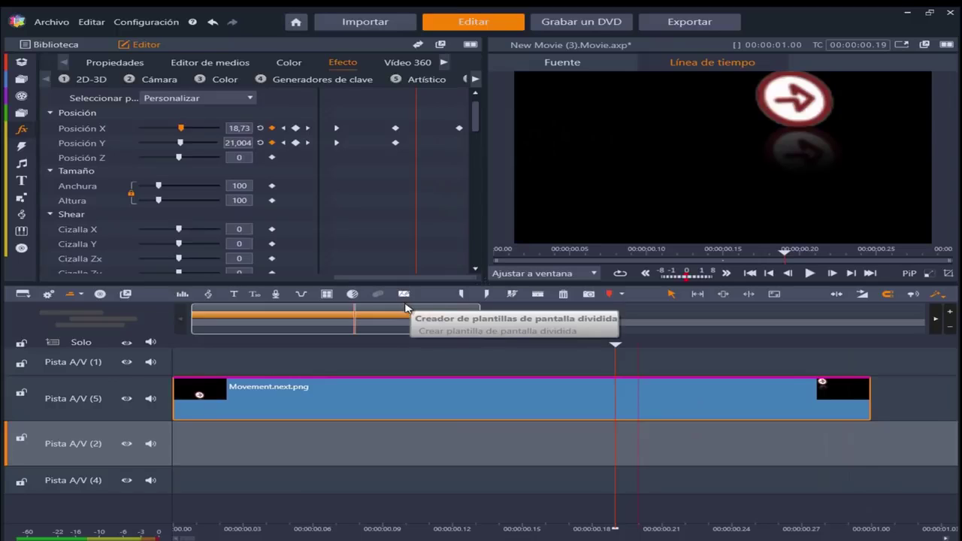
{"action": "left_click_drag", "start_coordinate": [616, 344], "coordinate": [173, 343]}
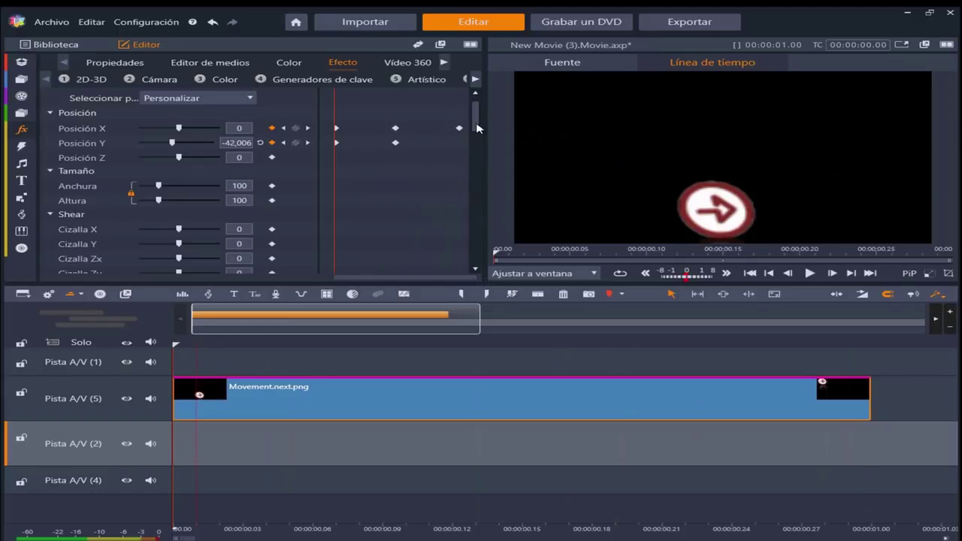
{"action": "mouse_move", "coordinate": [480, 130]}
{"action": "left_mouse_down"}
{"action": "mouse_move", "coordinate": [477, 150]}
{"action": "mouse_move", "coordinate": [483, 116]}
{"action": "left_mouse_up"}
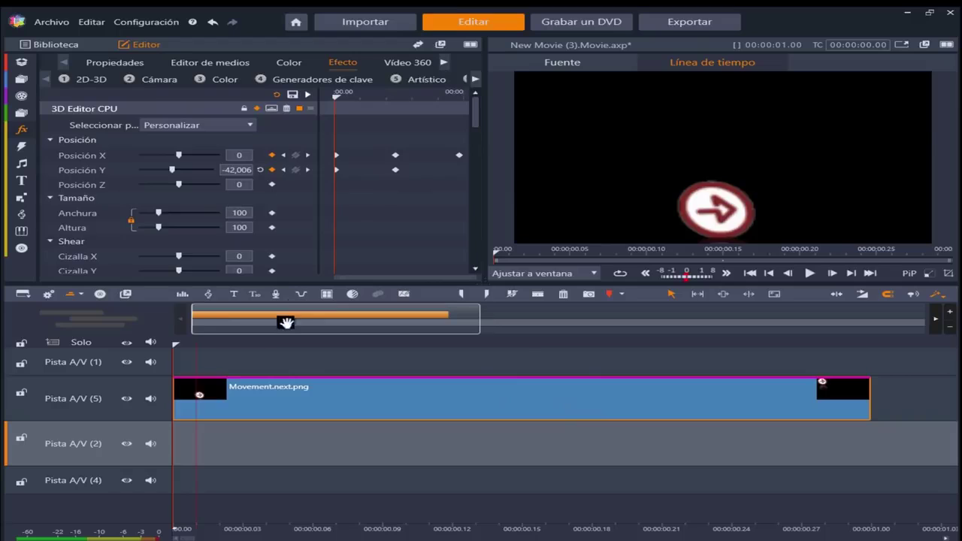
{"action": "left_click_drag", "start_coordinate": [184, 343], "coordinate": [151, 341]}
{"action": "left_click_drag", "start_coordinate": [184, 344], "coordinate": [360, 344]}
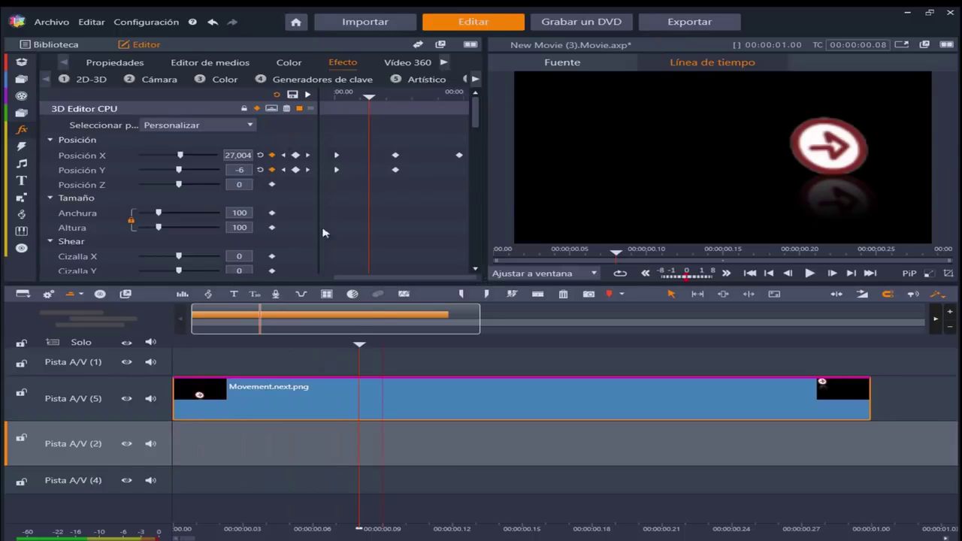
{"action": "left_click_drag", "start_coordinate": [361, 348], "coordinate": [852, 369]}
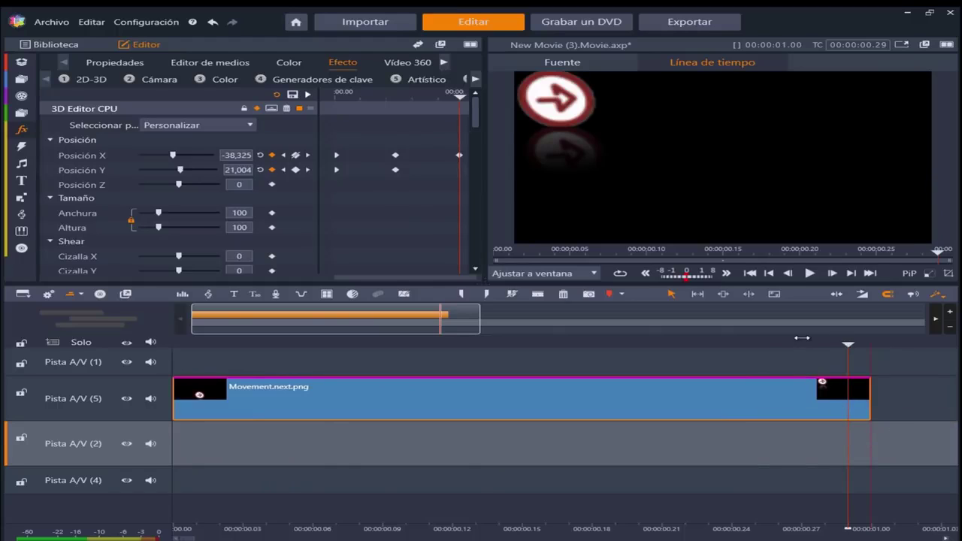
{"action": "left_click", "coordinate": [775, 339]}
{"action": "left_click", "coordinate": [825, 345]}
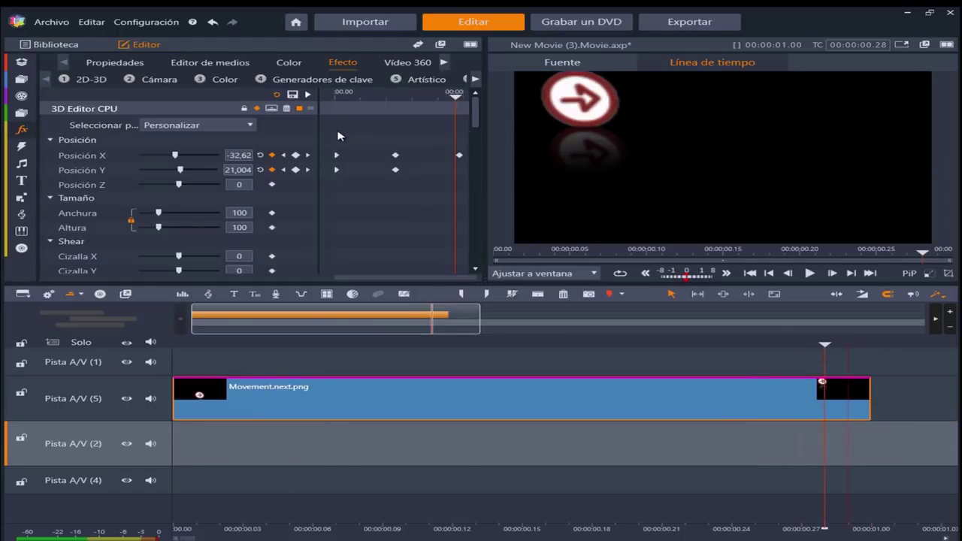